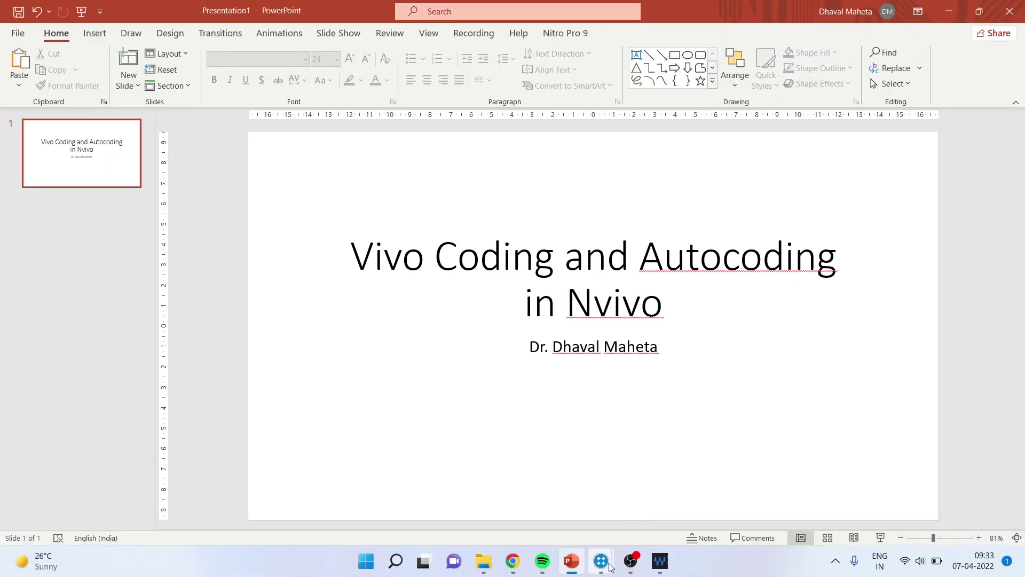
# Bring the Teenage Problem project forward and open Participant 2's interview.
pyautogui.moveTo(601, 561)
pyautogui.click(676, 514)
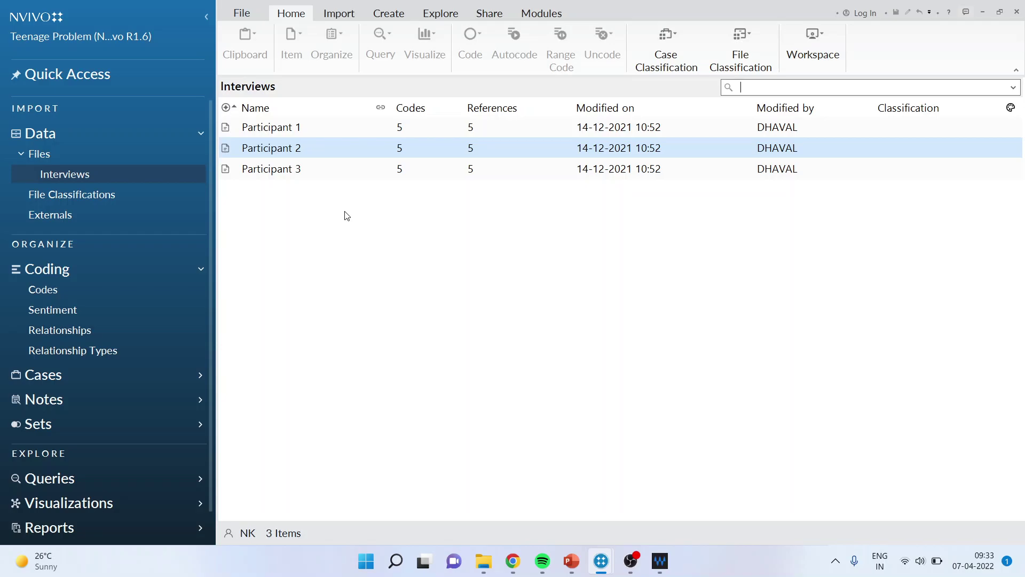
pyautogui.click(283, 149)
pyautogui.doubleClick(283, 149)
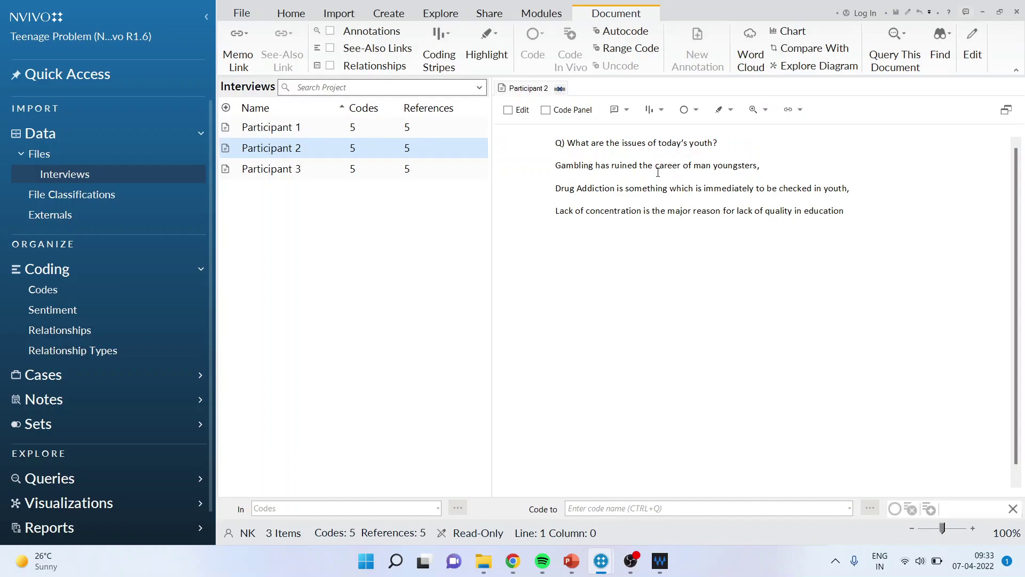
# Code the word 'career' in vivo to a new career code.
pyautogui.moveTo(656, 167); pyautogui.dragTo(684, 168)
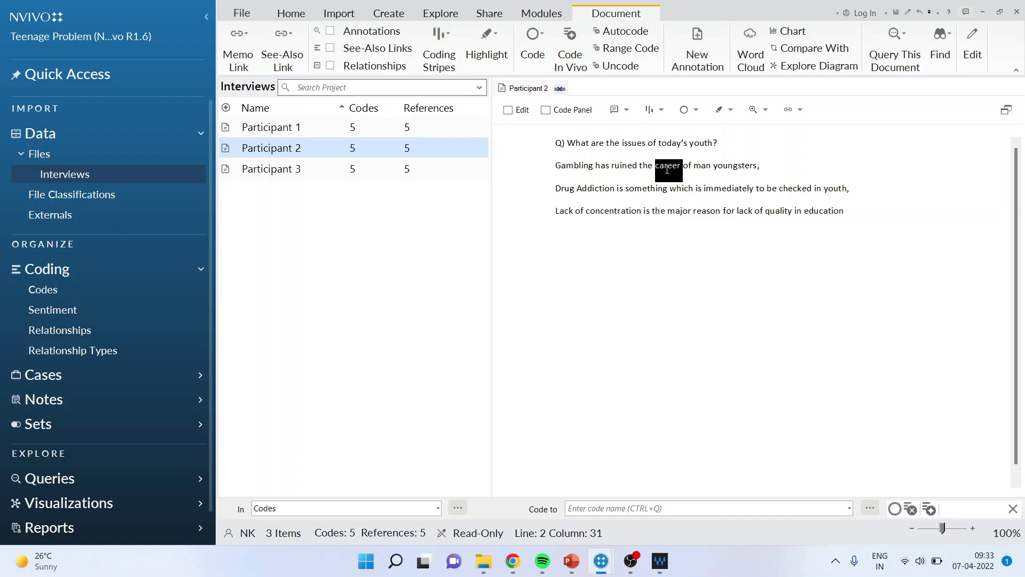
pyautogui.rightClick(667, 170)
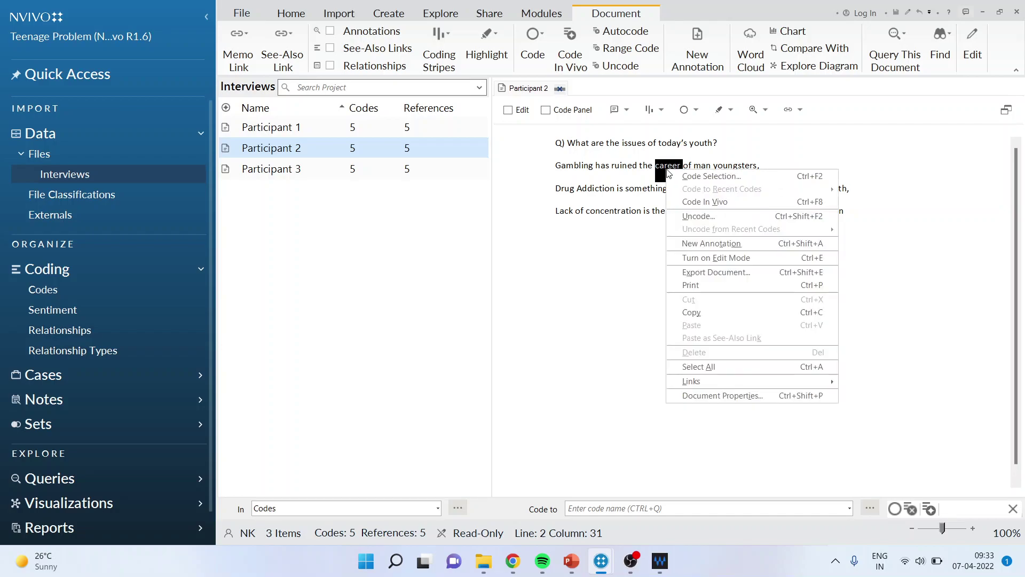
pyautogui.click(706, 203)
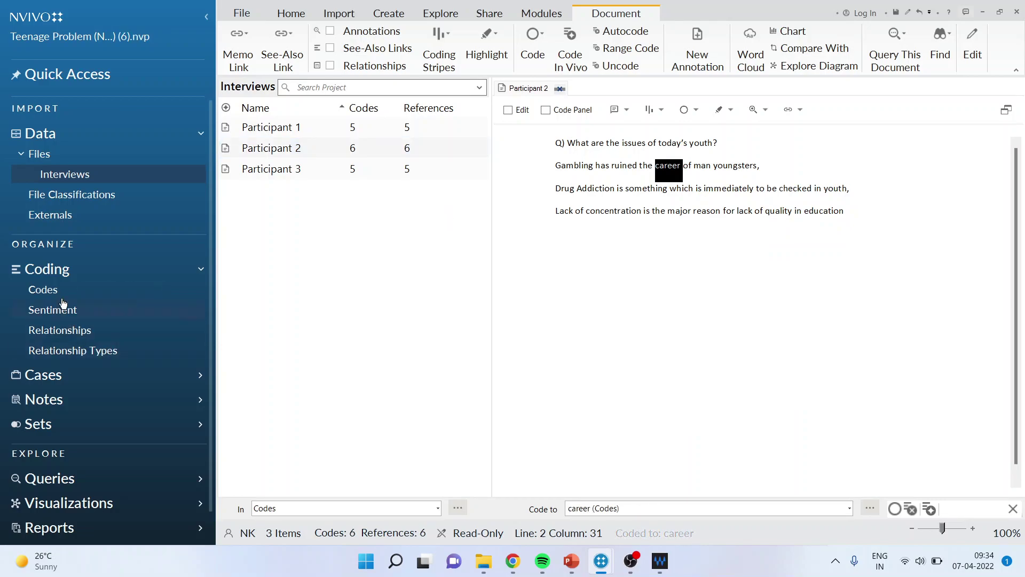
# Open the new career code from the Codes list and select its coded word 'career'.
pyautogui.click(44, 290)
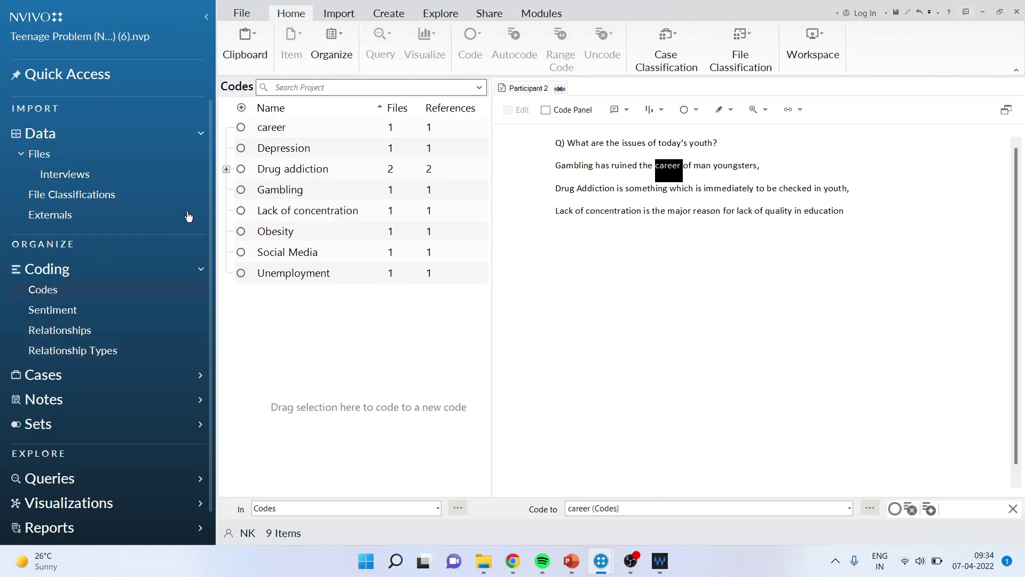
pyautogui.click(277, 135)
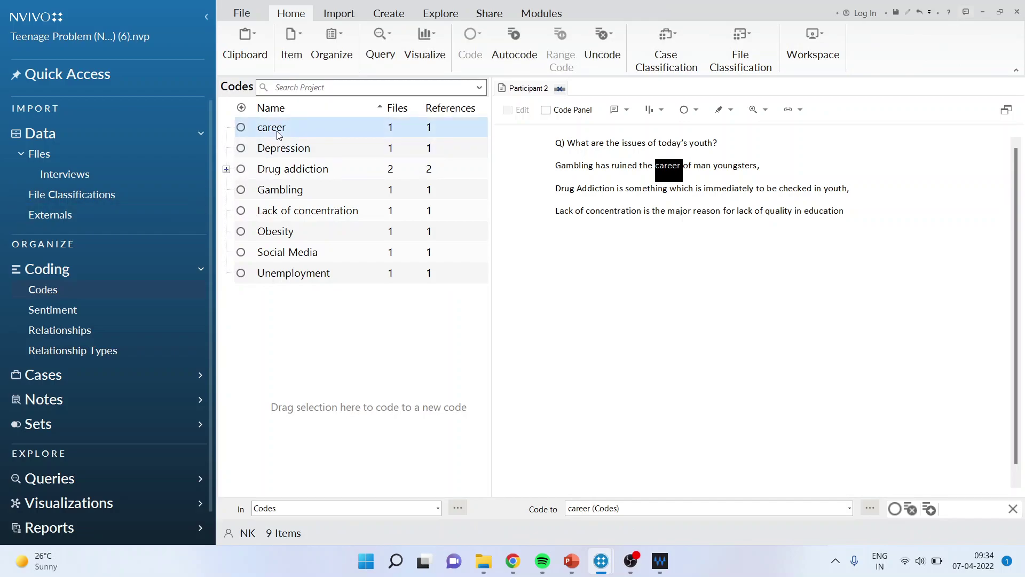
pyautogui.doubleClick(276, 131)
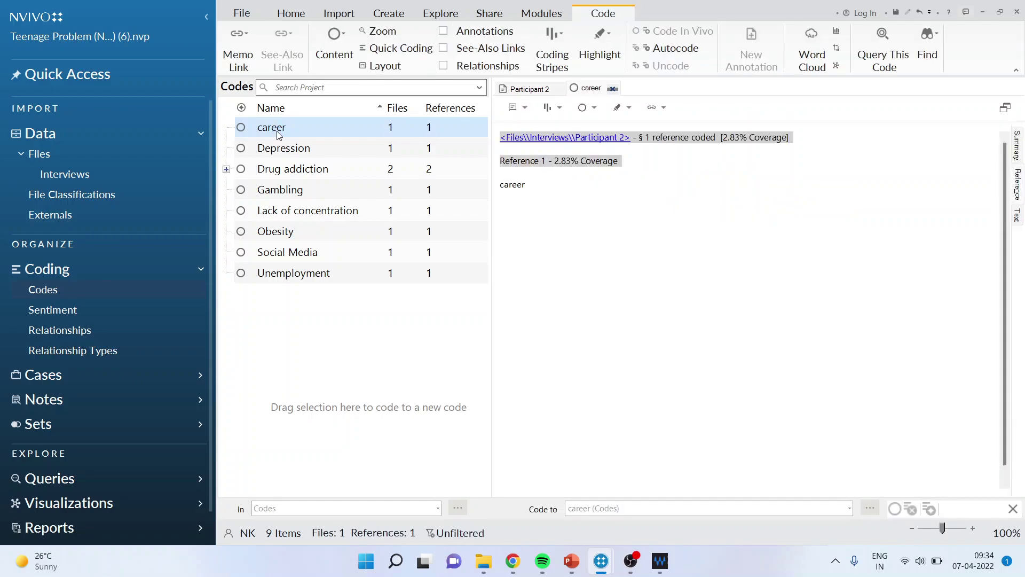
pyautogui.moveTo(499, 186); pyautogui.dragTo(532, 186)
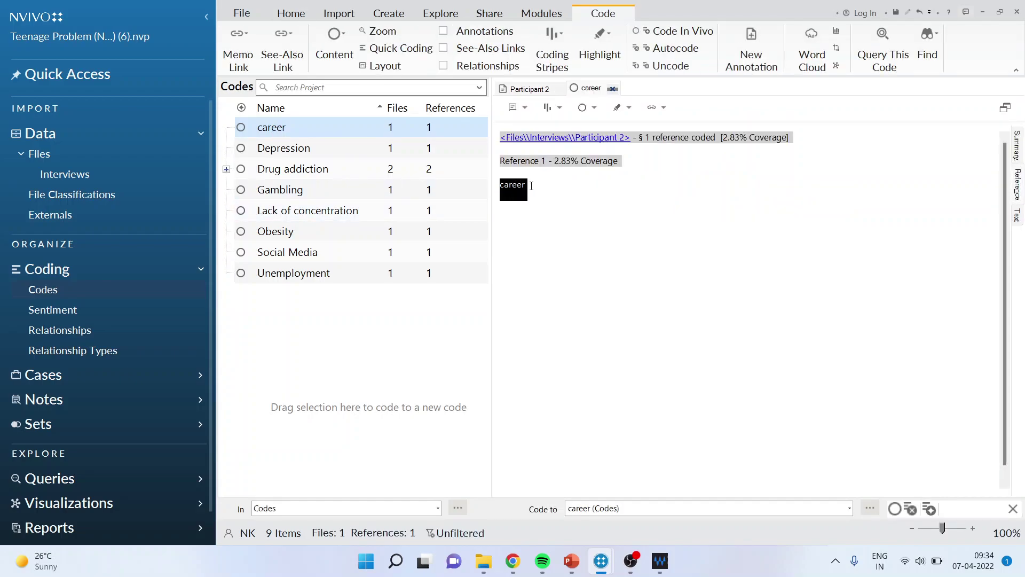
pyautogui.rightClick(511, 185)
pyautogui.moveTo(567, 235)
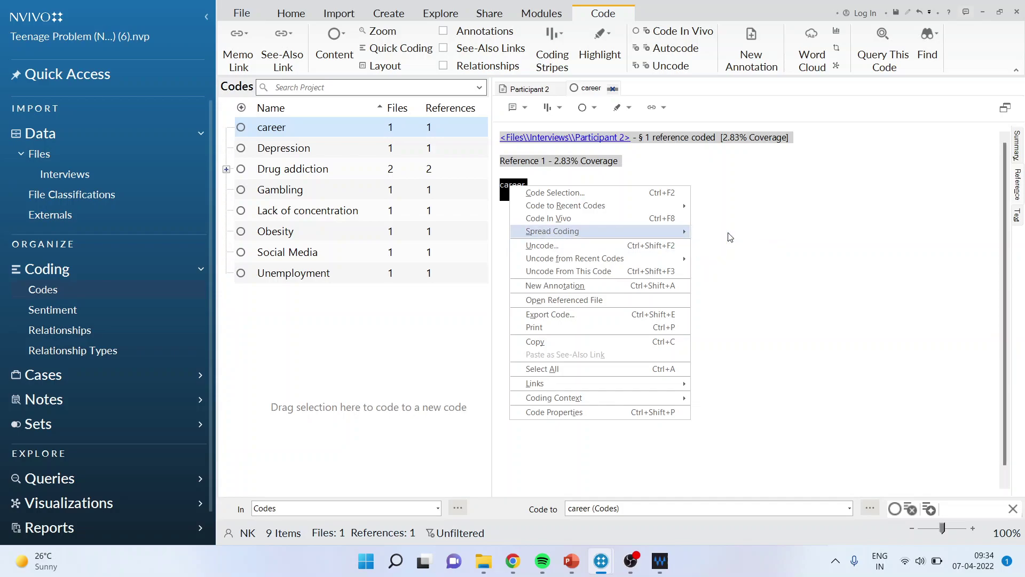
# Spread the career reference in Participant 2's interview to Broad Context.
pyautogui.click(728, 234)
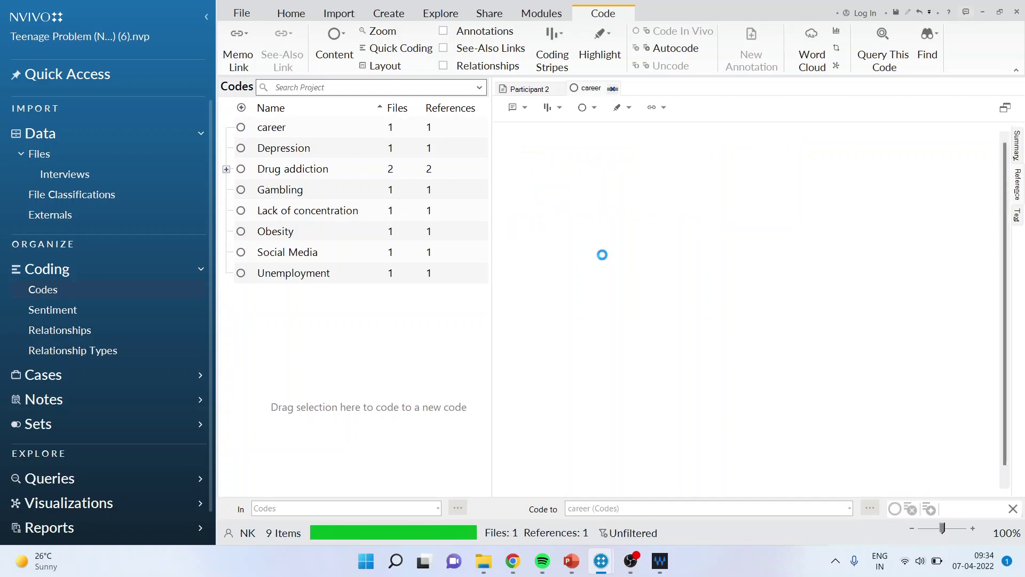
pyautogui.moveTo(500, 185); pyautogui.dragTo(524, 187)
pyautogui.rightClick(524, 187)
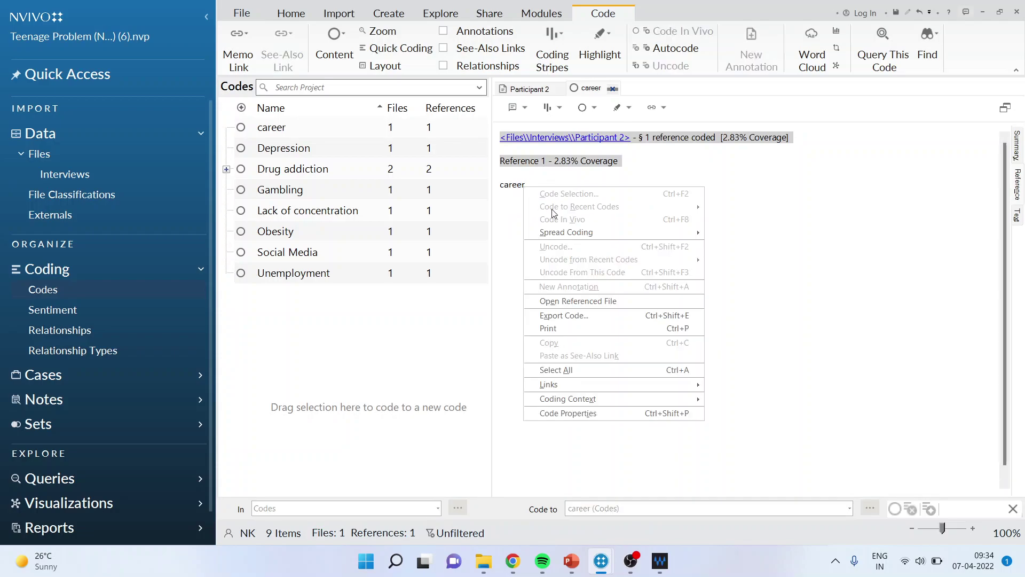
pyautogui.moveTo(613, 236)
pyautogui.click(737, 247)
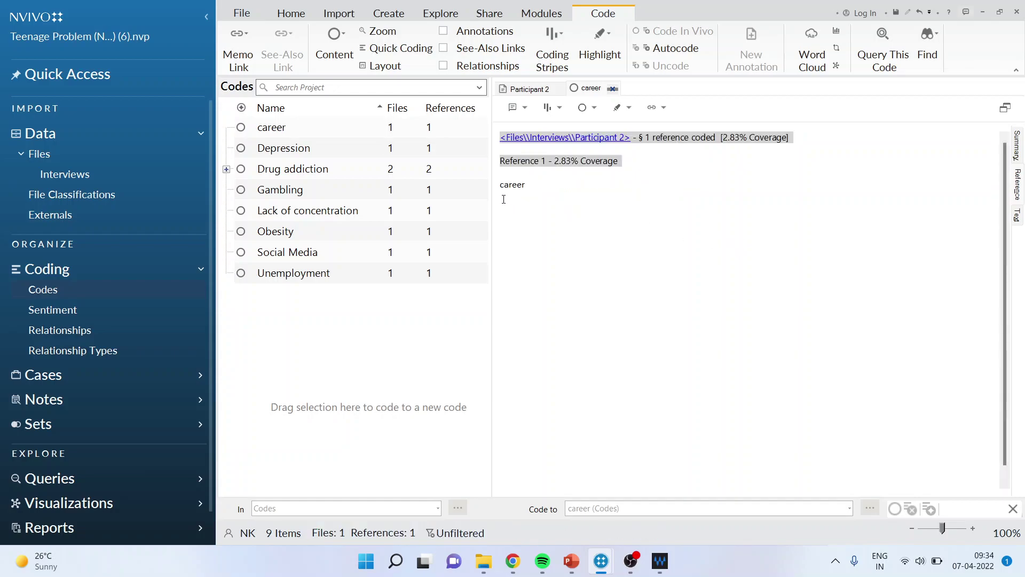
pyautogui.moveTo(501, 186); pyautogui.dragTo(526, 186)
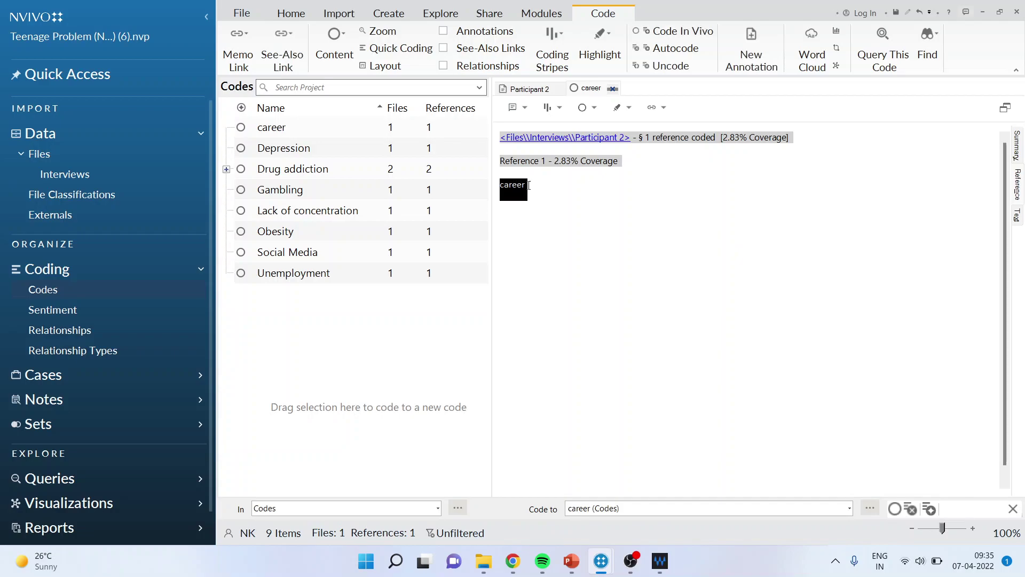
pyautogui.rightClick(523, 187)
pyautogui.moveTo(614, 232)
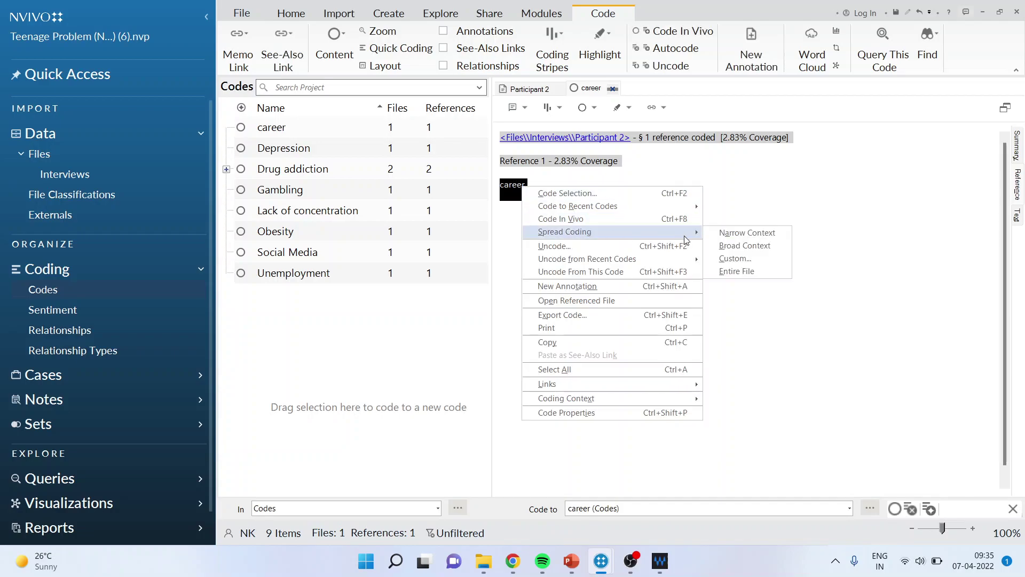
pyautogui.click(730, 258)
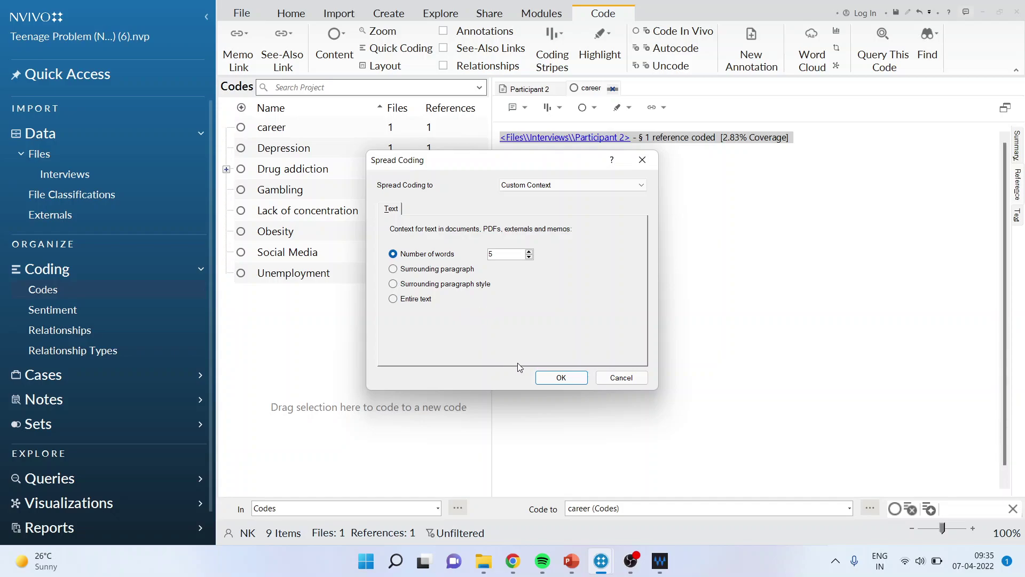
pyautogui.click(621, 378)
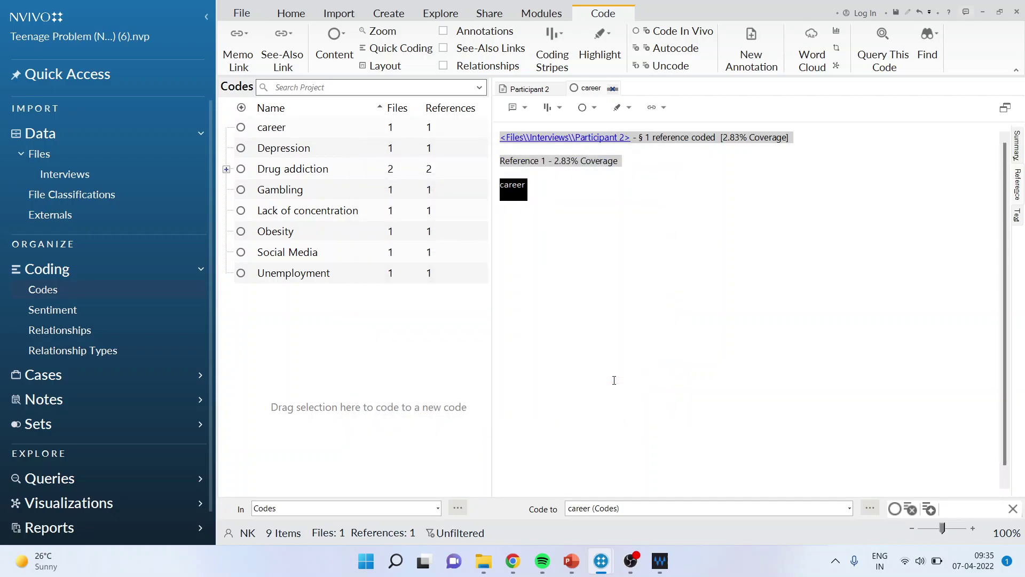
pyautogui.moveTo(602, 562)
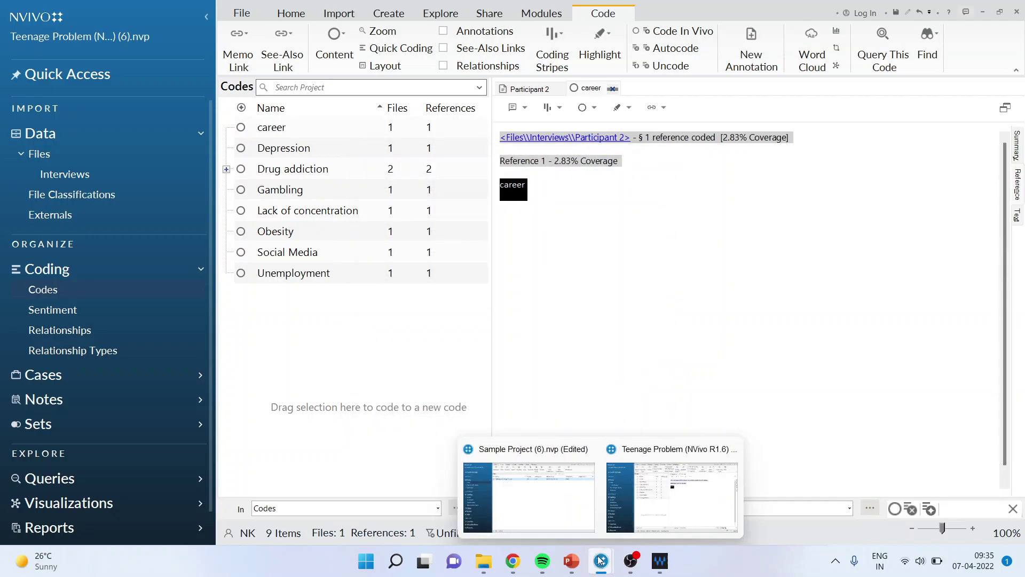
# Switch to the Sample Project and select the Overview of Sample Project file.
pyautogui.click(542, 512)
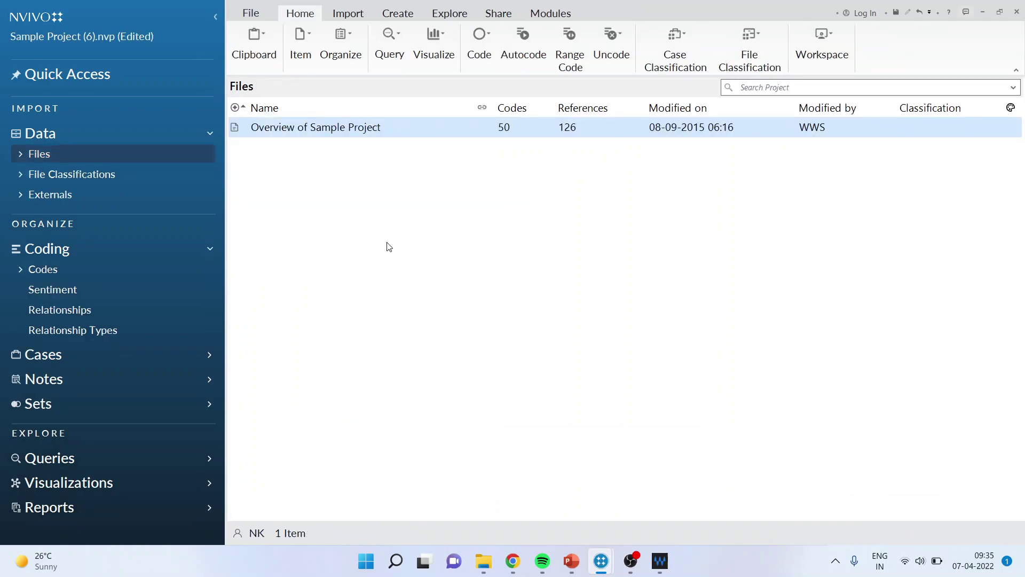
pyautogui.click(304, 128)
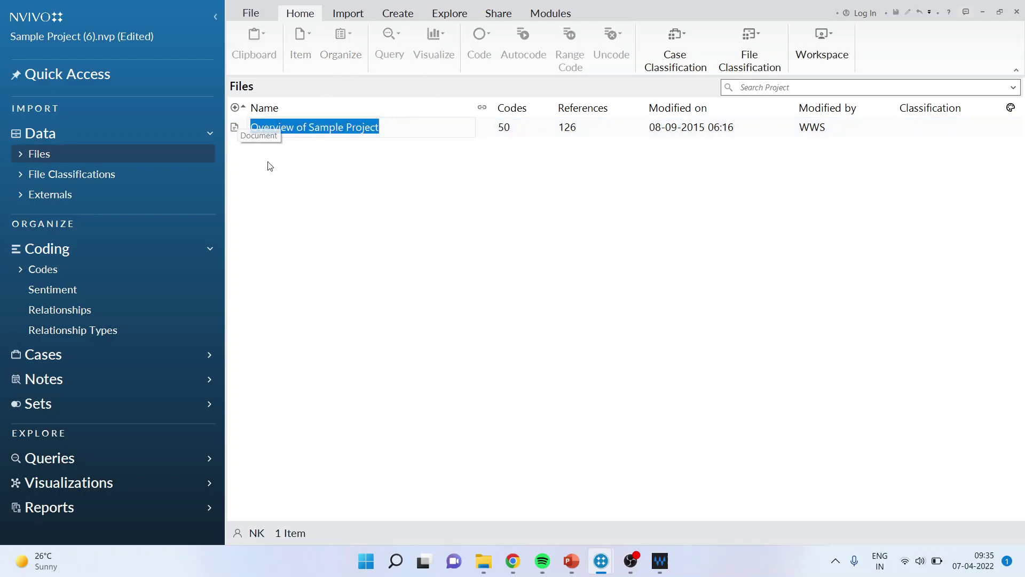
pyautogui.click(236, 130)
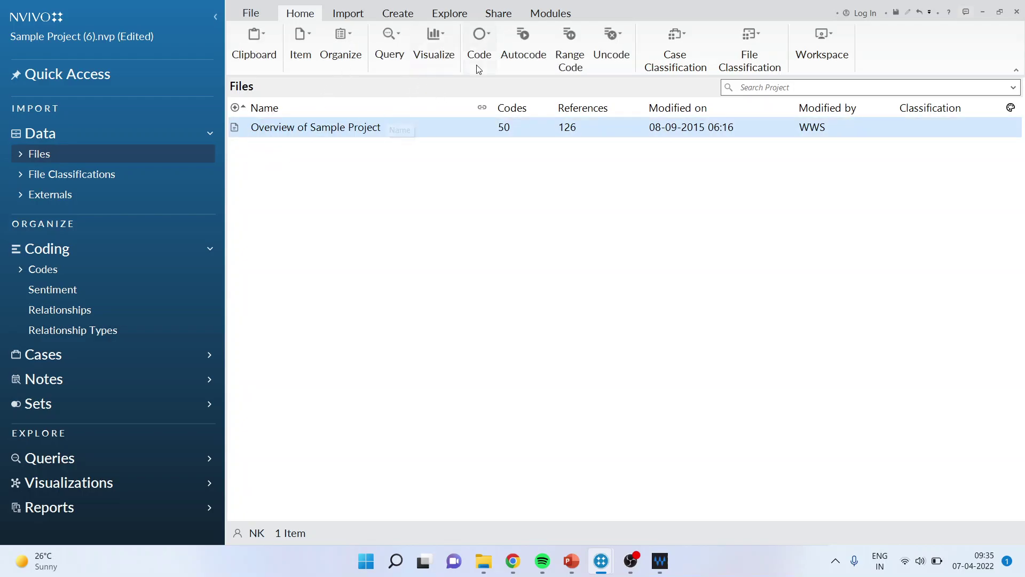
# Autocode the overview for themes, excluding the social media and principal investigator themes.
pyautogui.click(524, 55)
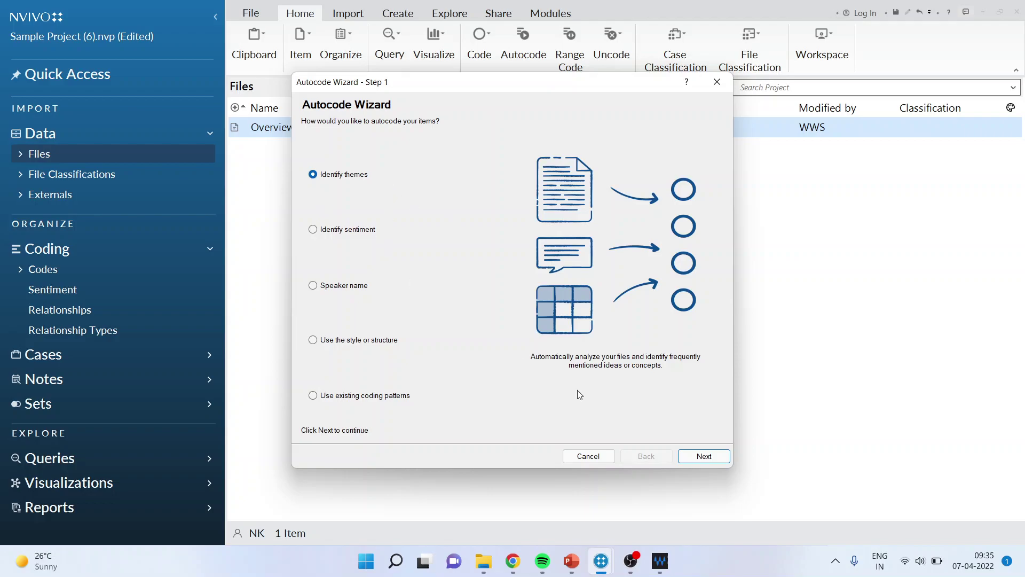
pyautogui.click(703, 459)
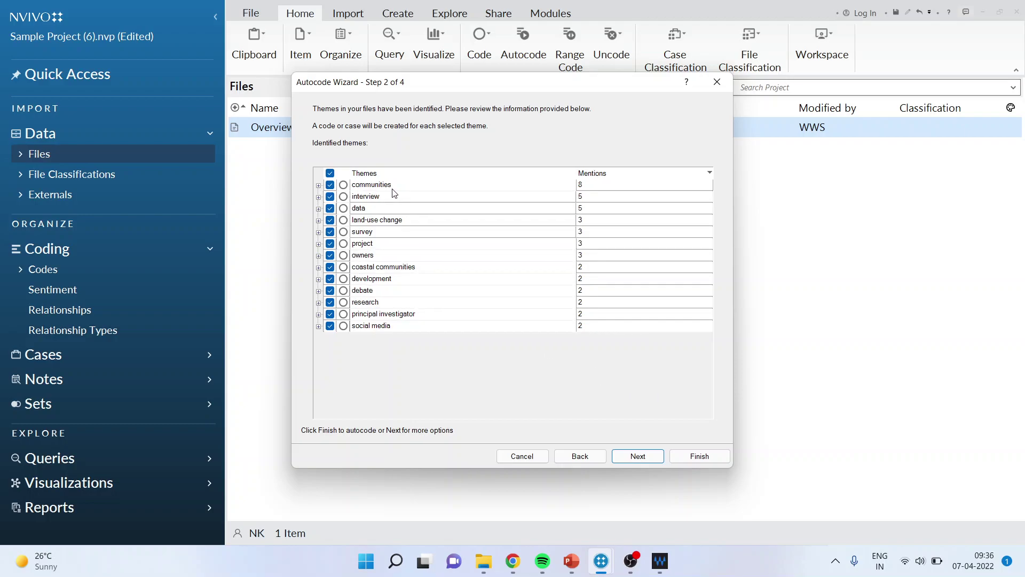
pyautogui.click(319, 186)
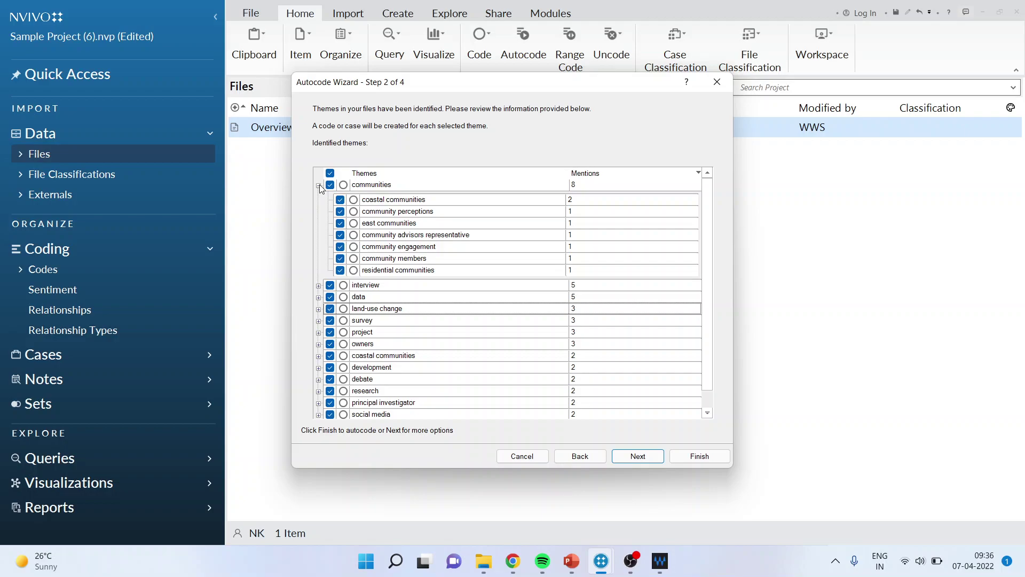
pyautogui.click(318, 186)
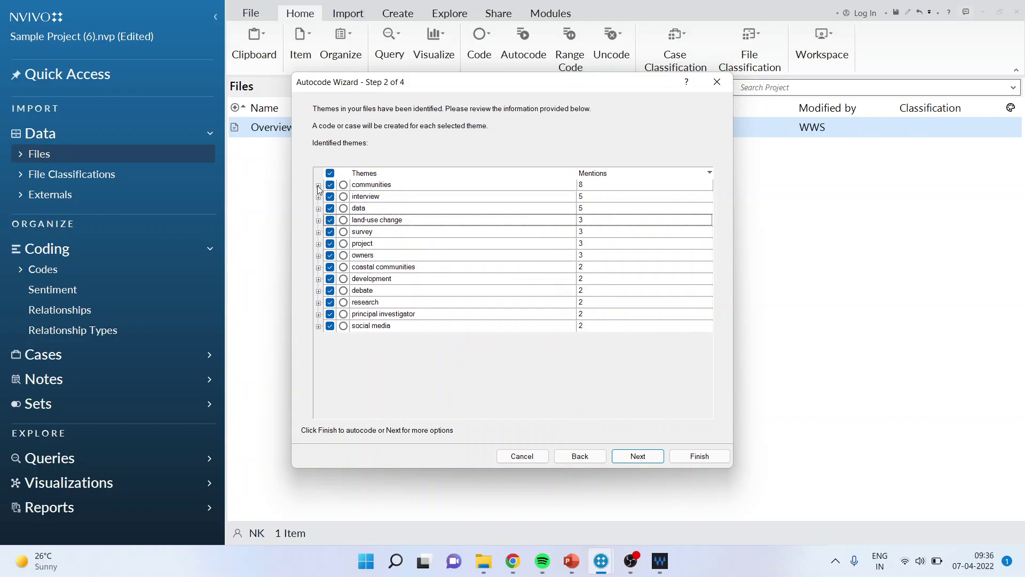
pyautogui.click(330, 326)
pyautogui.click(330, 314)
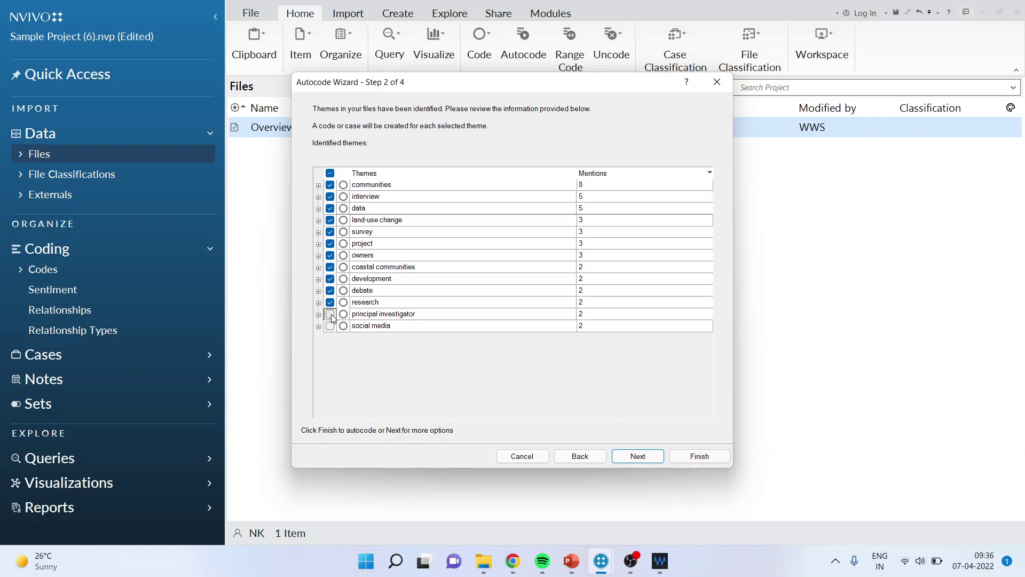
# Code at sentence level into the Autocoded Themes folder and finish the wizard.
pyautogui.click(640, 456)
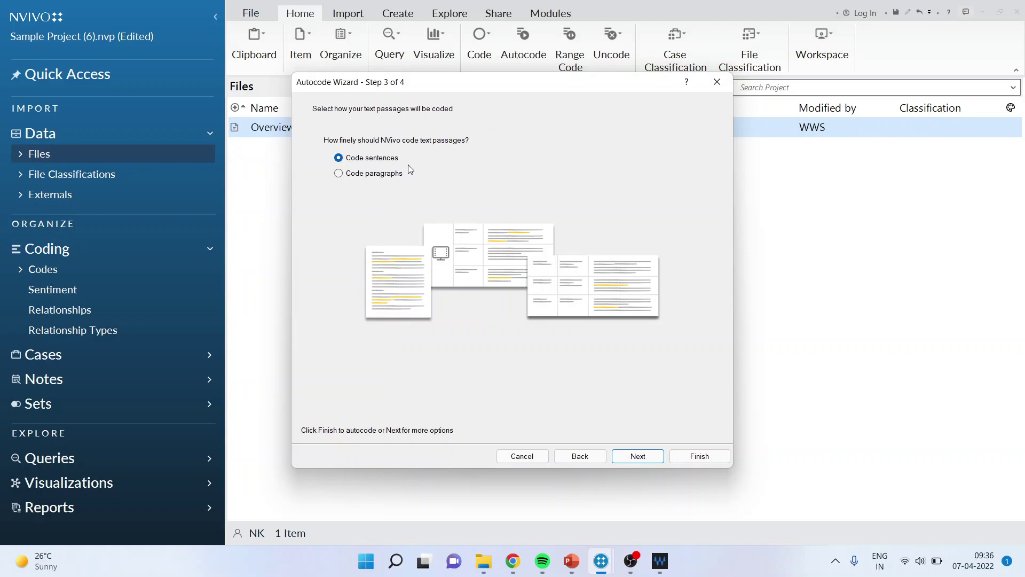
pyautogui.click(648, 458)
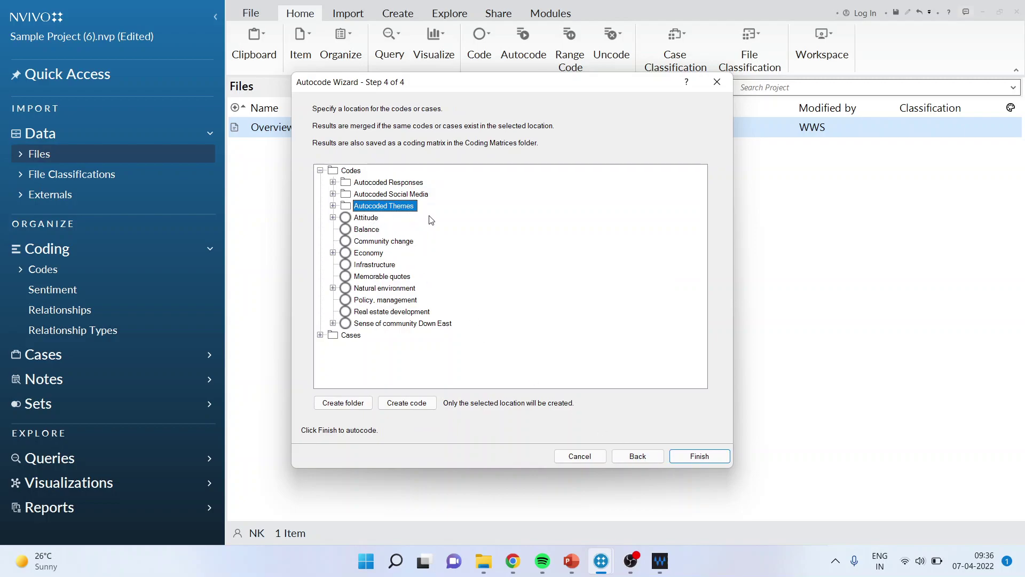
pyautogui.click(698, 458)
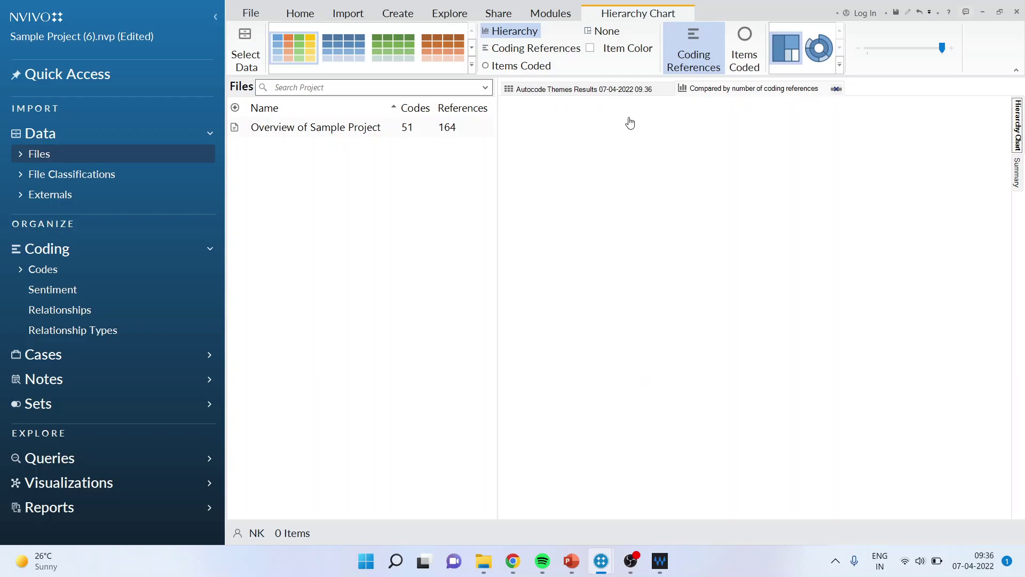
# View the theme results as a coding matrix, then as a coding-references hierarchy chart.
pyautogui.click(613, 89)
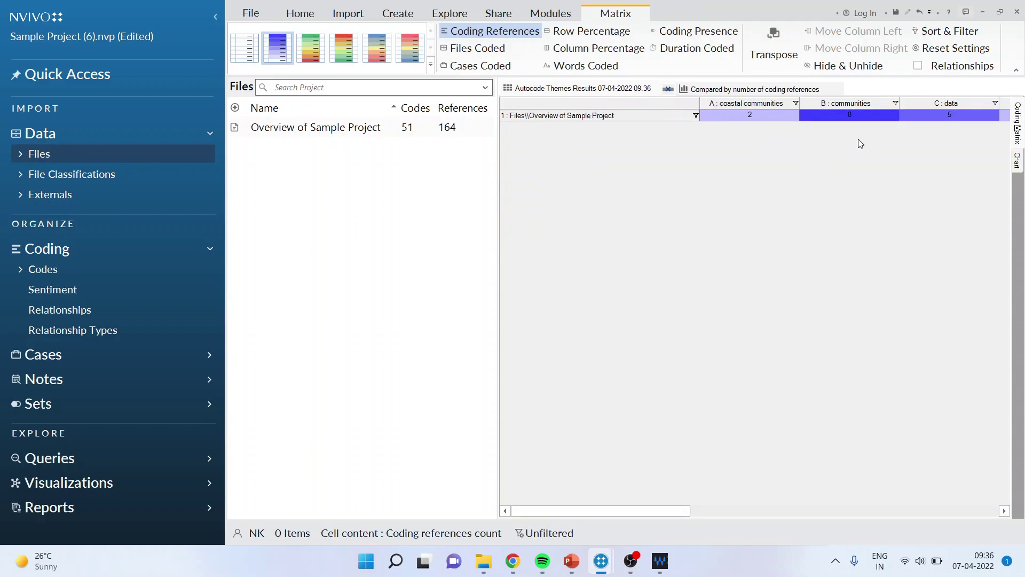
pyautogui.click(731, 94)
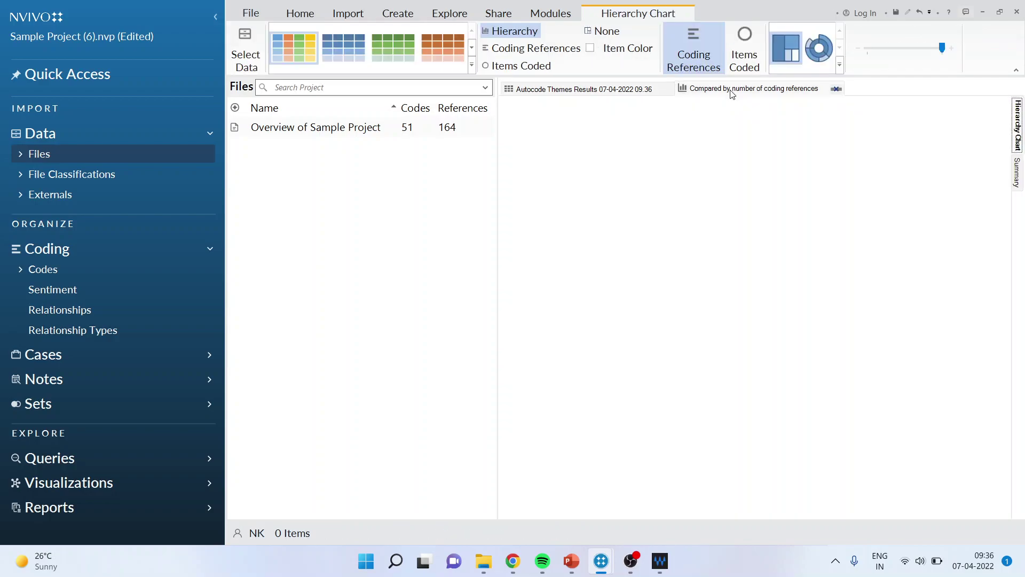
# View the references coded to a theme from the chart, then close the preview.
pyautogui.rightClick(758, 155)
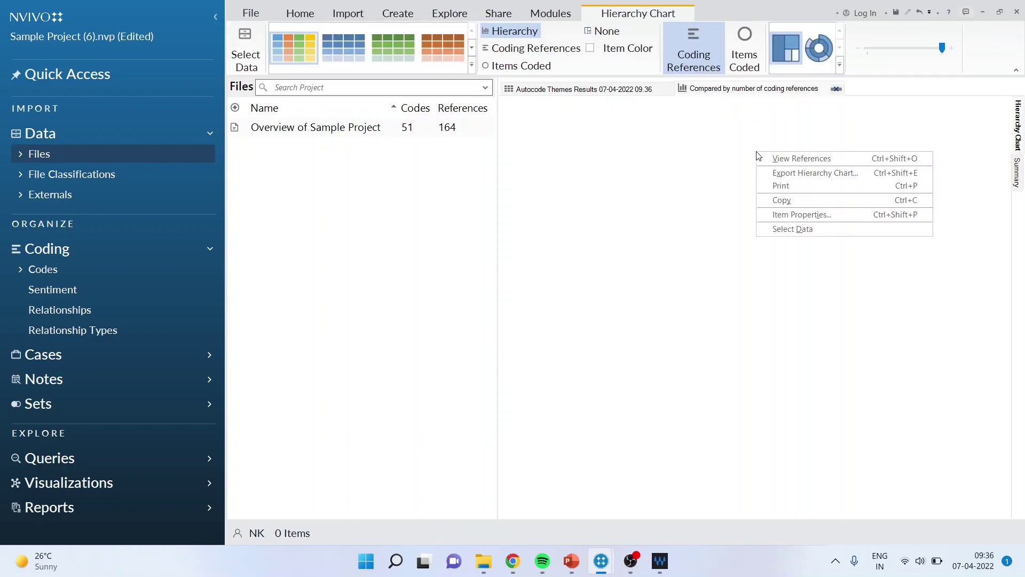
pyautogui.click(790, 159)
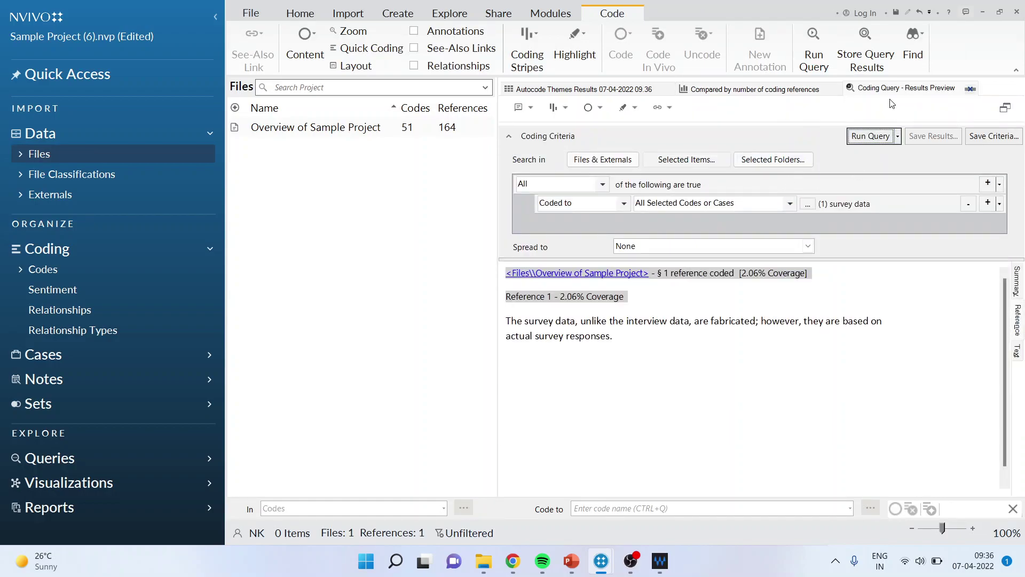
pyautogui.click(971, 89)
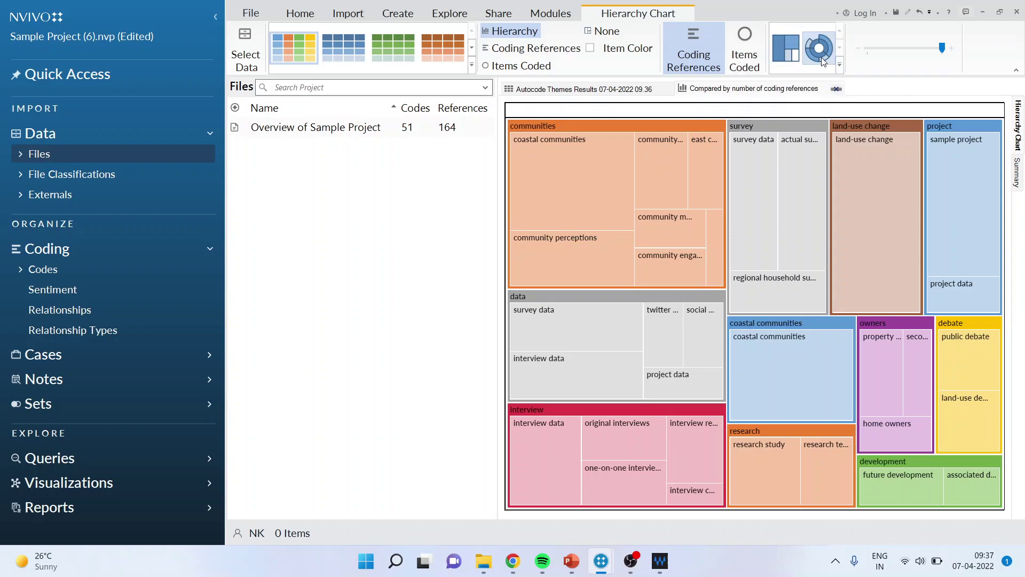
# Show the chart's summary table of counts, then return to the themes treemap.
pyautogui.click(1018, 173)
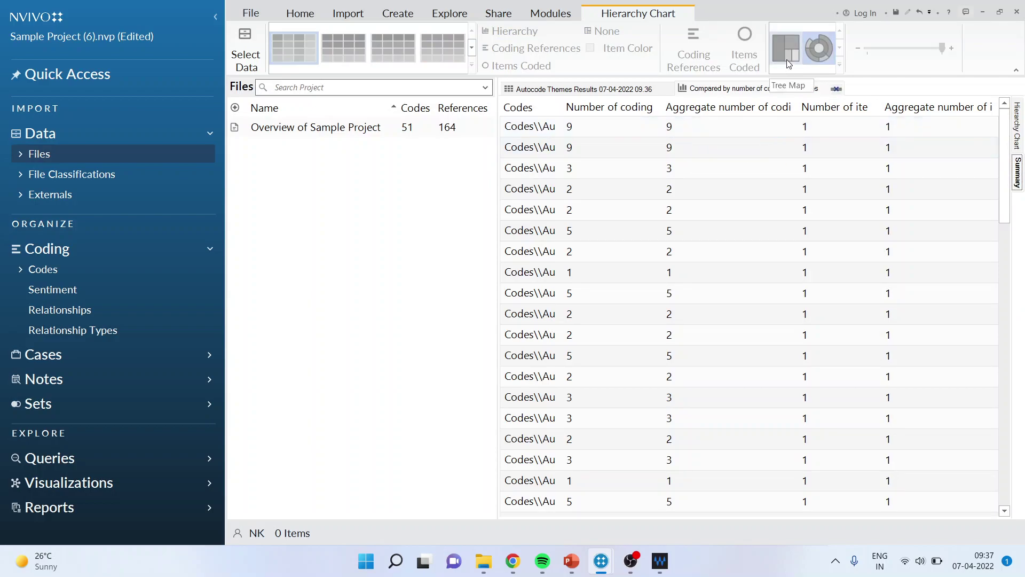
pyautogui.click(1018, 124)
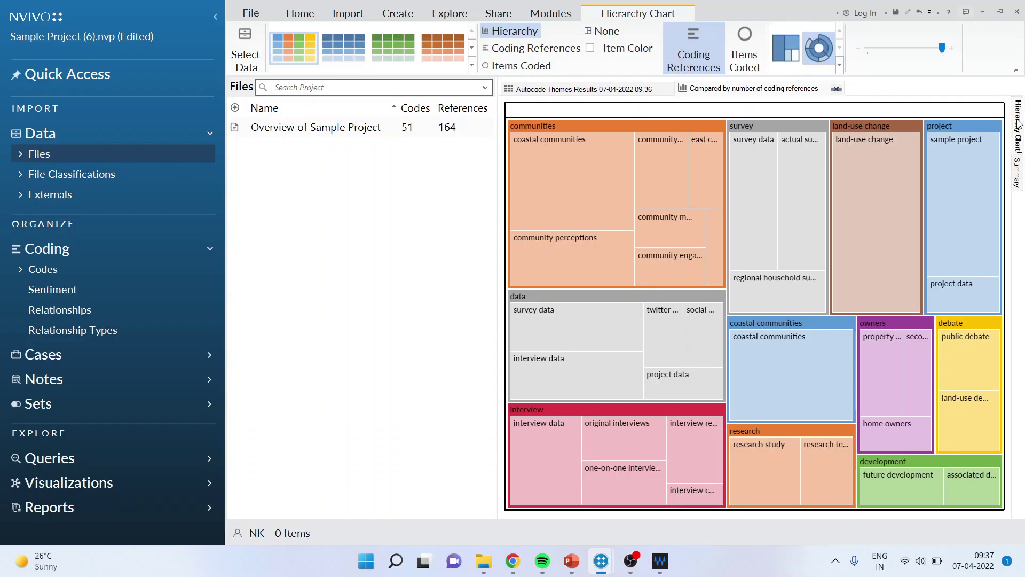
# Close the themes chart and matrix, then open the Autocoded Themes codes folder.
pyautogui.click(837, 89)
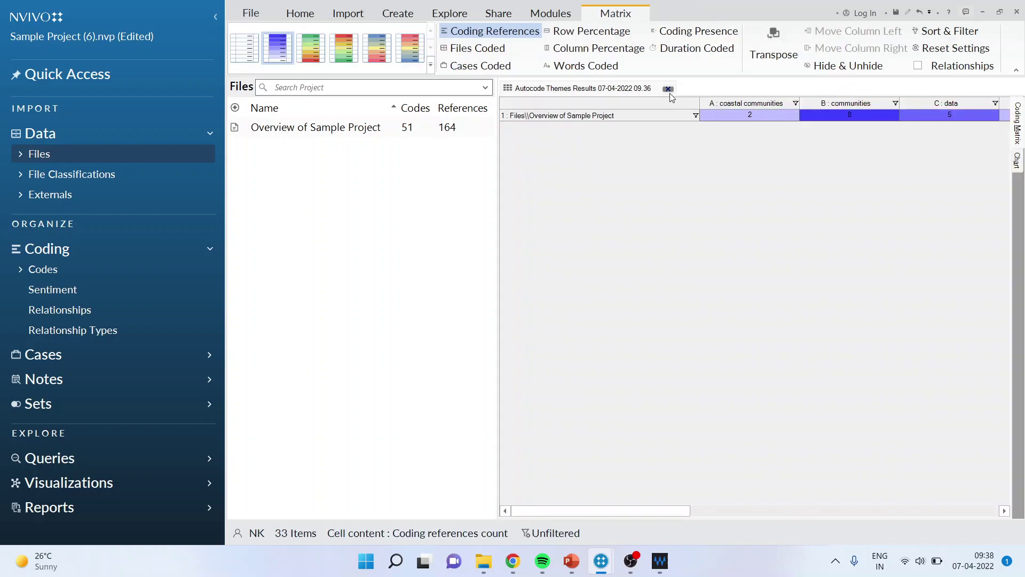
pyautogui.click(674, 94)
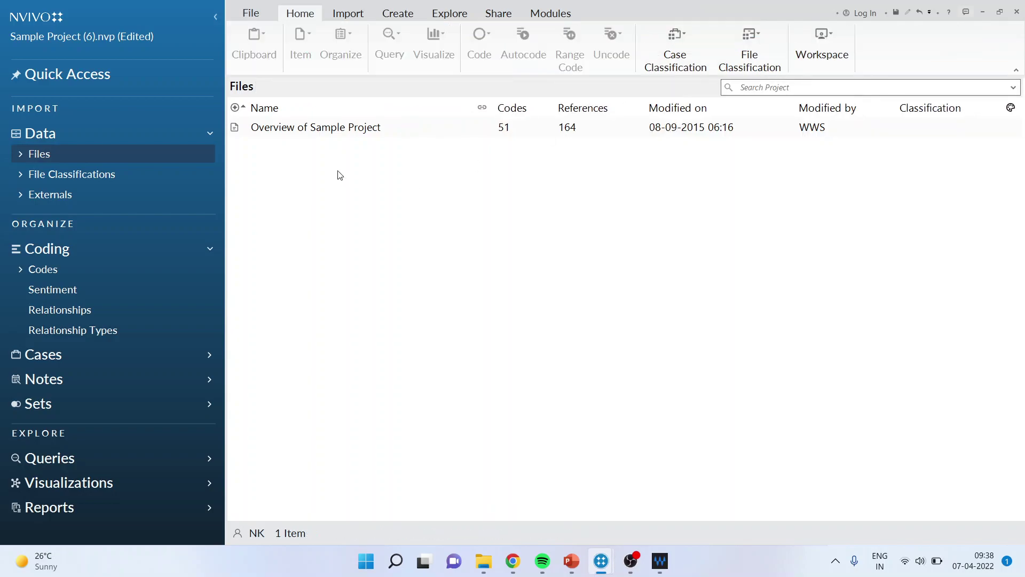
pyautogui.click(48, 272)
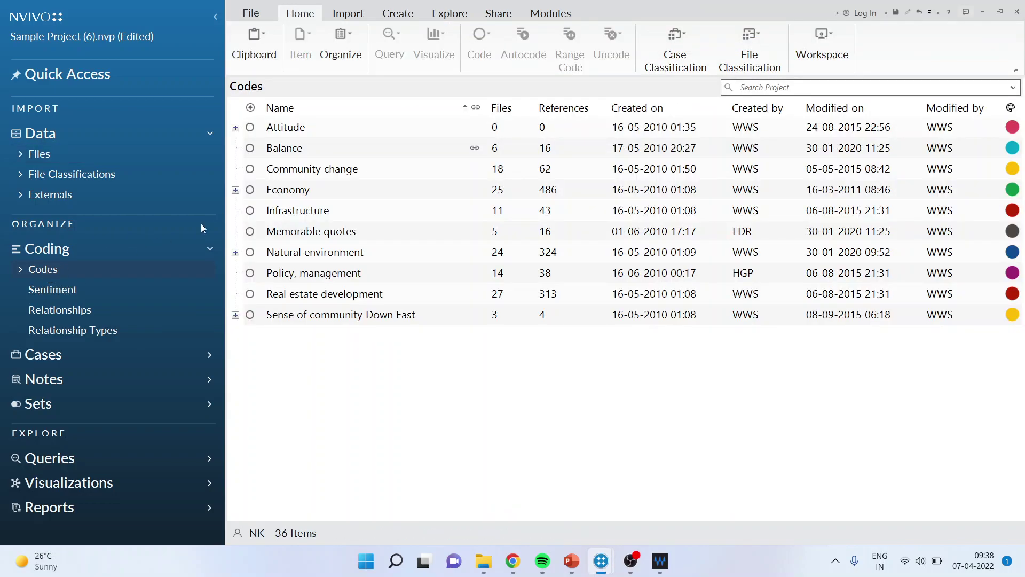
pyautogui.click(21, 269)
pyautogui.click(119, 334)
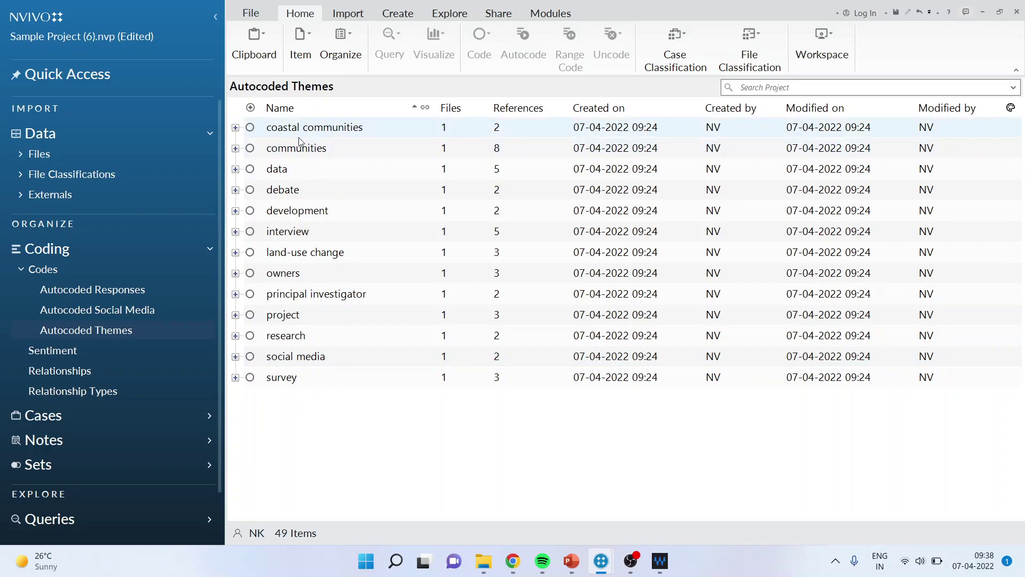
# Merge the communities code into coastal communities, leaving 12 theme codes.
pyautogui.click(275, 151)
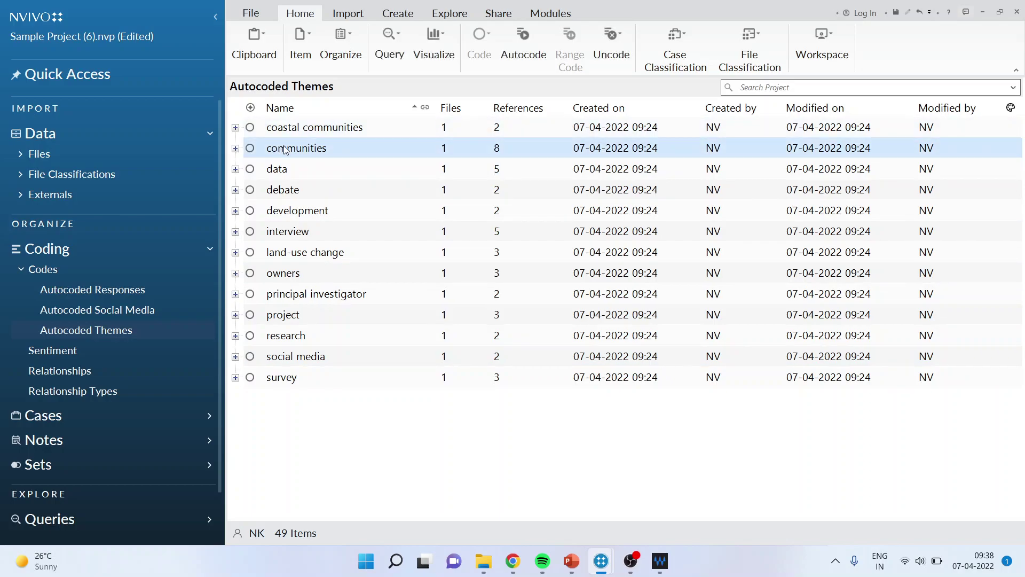
pyautogui.keyDown('ctrl'); pyautogui.click(296, 132); pyautogui.keyUp('ctrl')
pyautogui.click(291, 149)
pyautogui.keyDown('ctrl'); pyautogui.click(295, 137); pyautogui.keyUp('ctrl')
pyautogui.moveTo(292, 133); pyautogui.dragTo(293, 133)
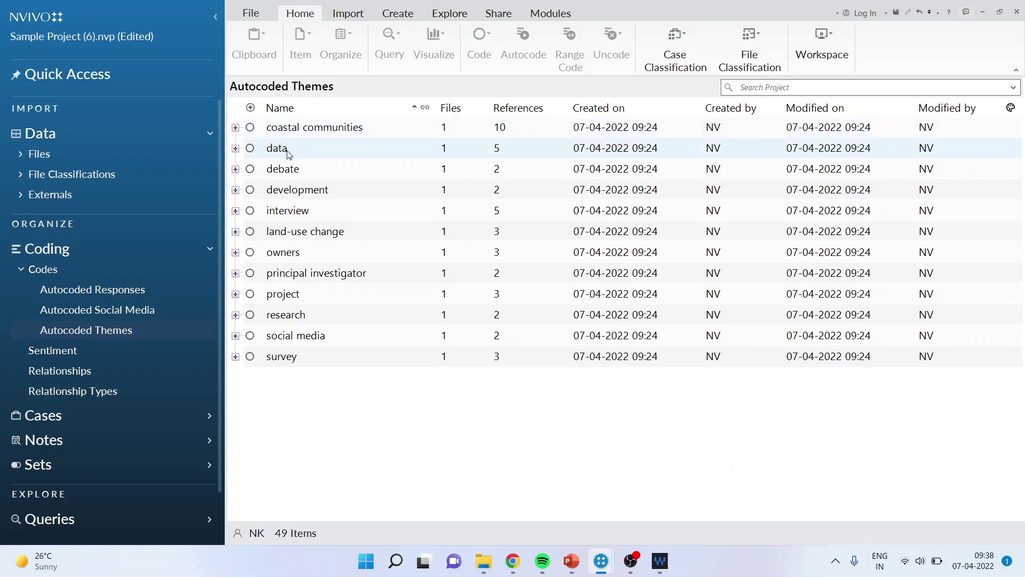
pyautogui.click(289, 154)
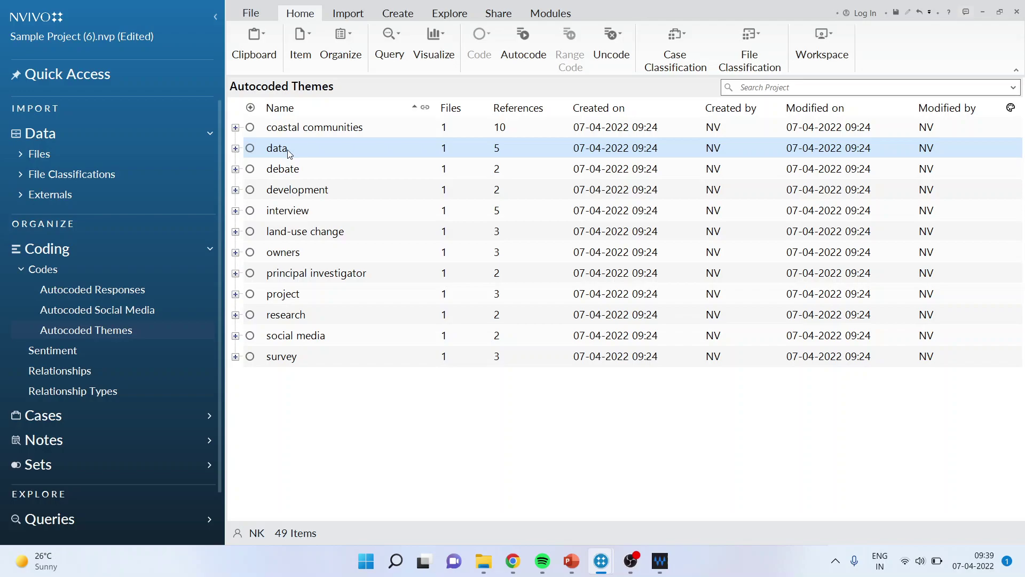
# Run sentiment autocoding on the Overview of Sample Project file, yielding 57 codes and 190 references.
pyautogui.click(33, 155)
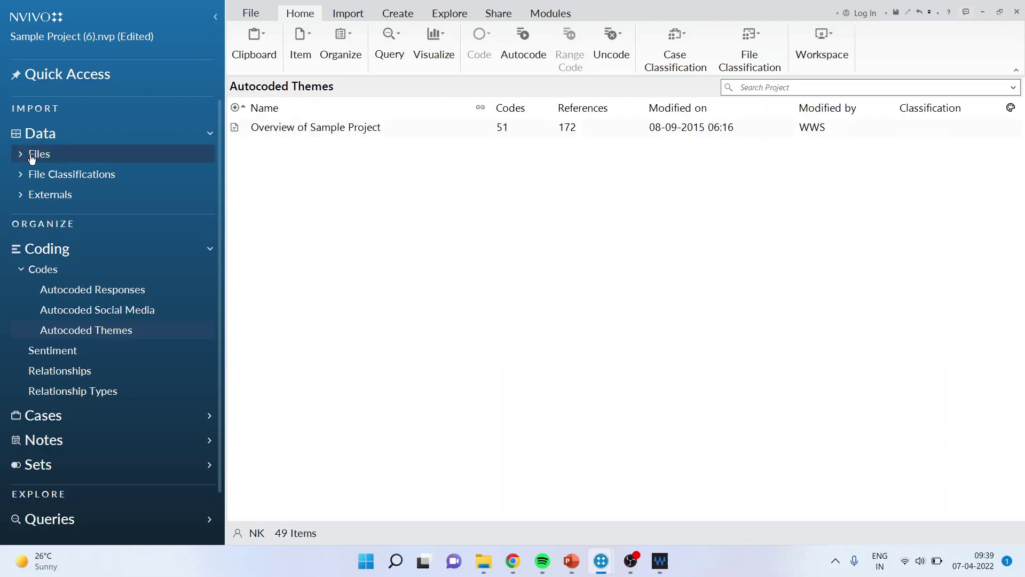
pyautogui.click(272, 128)
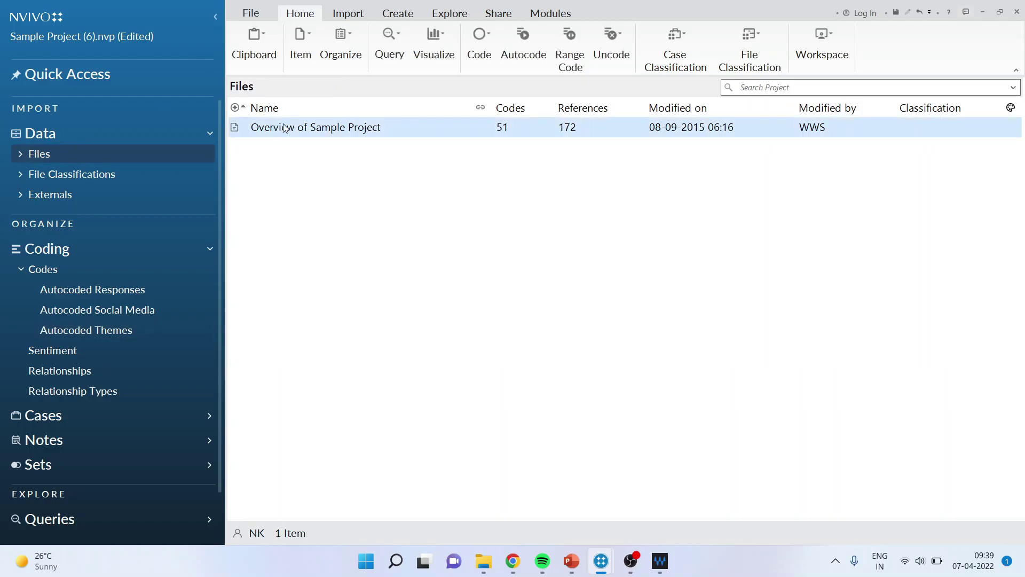
pyautogui.click(534, 60)
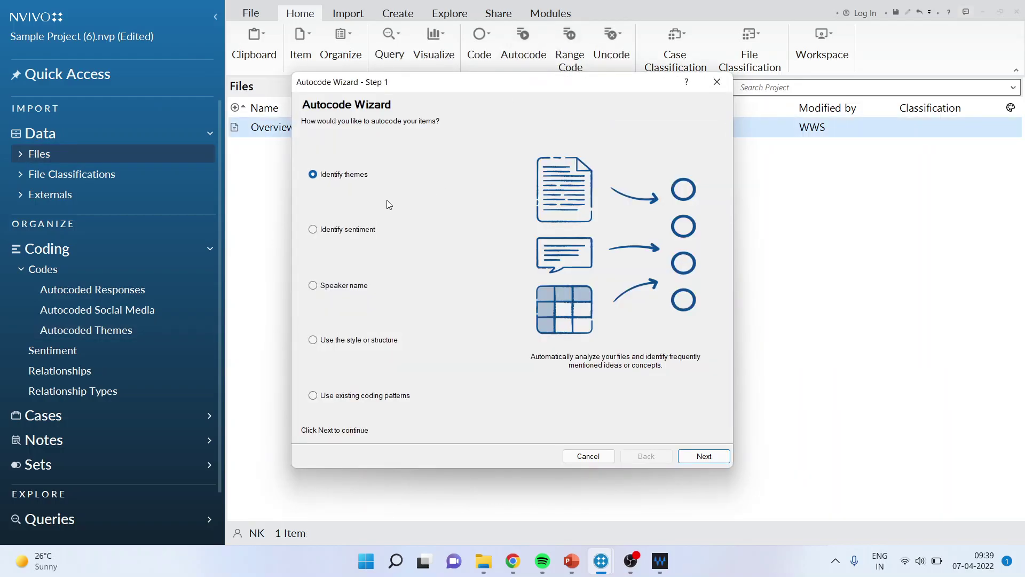
pyautogui.click(313, 230)
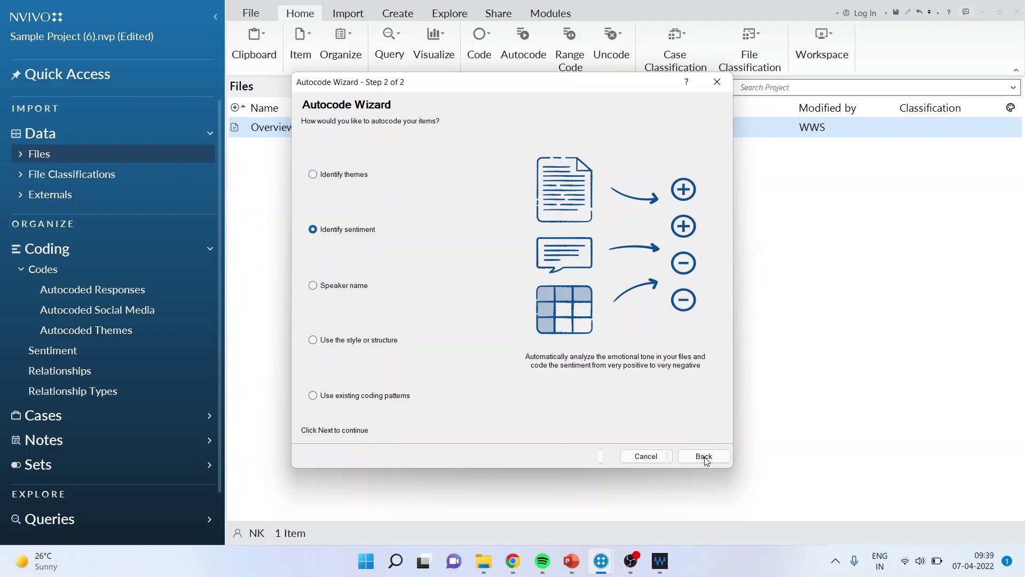
pyautogui.click(705, 457)
pyautogui.click(700, 456)
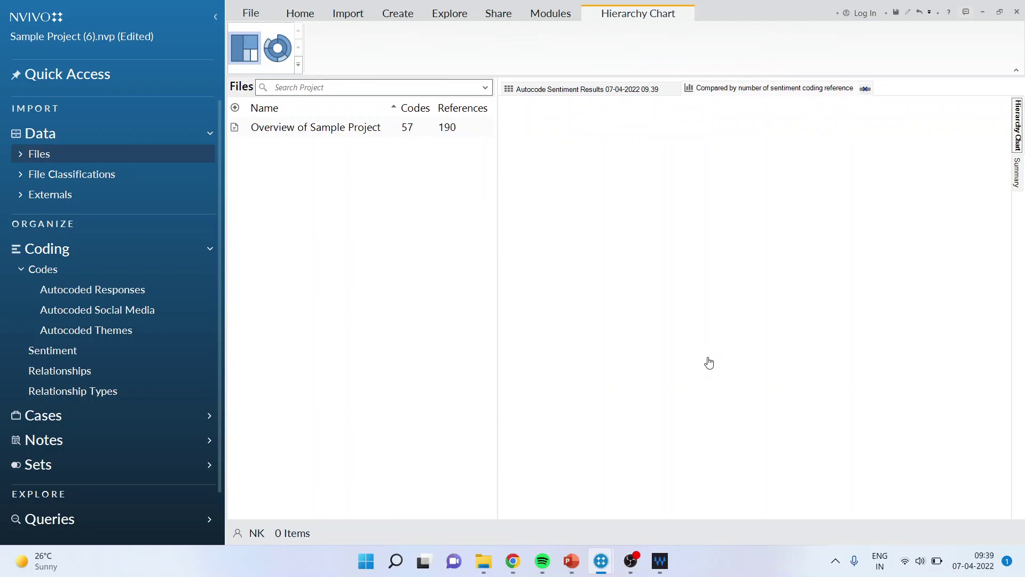
# Review the neutral sentiment references, then show results as a matrix: Very negative 1, Moderately positive 4.
pyautogui.rightClick(799, 159)
pyautogui.click(837, 163)
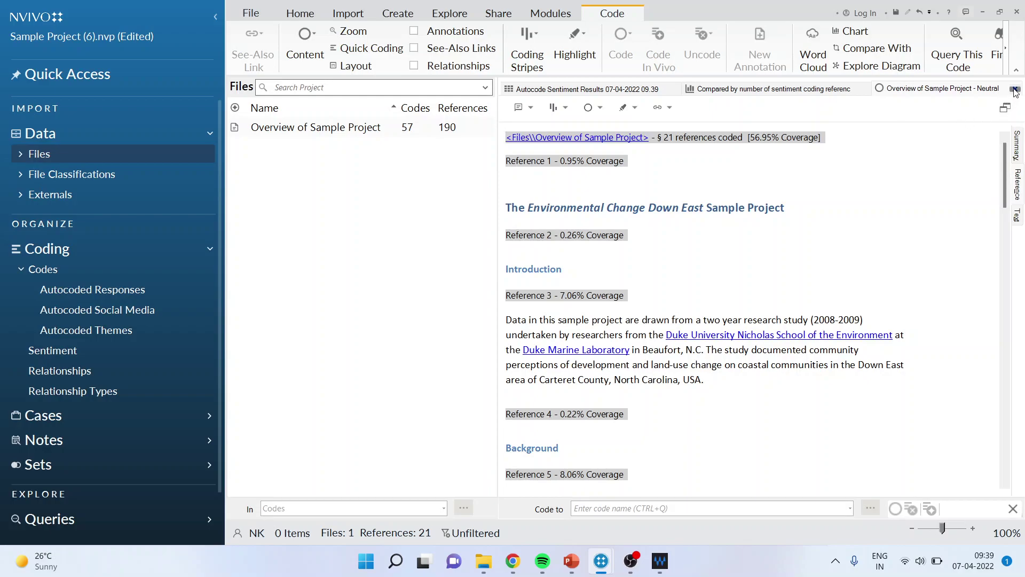
pyautogui.click(1016, 89)
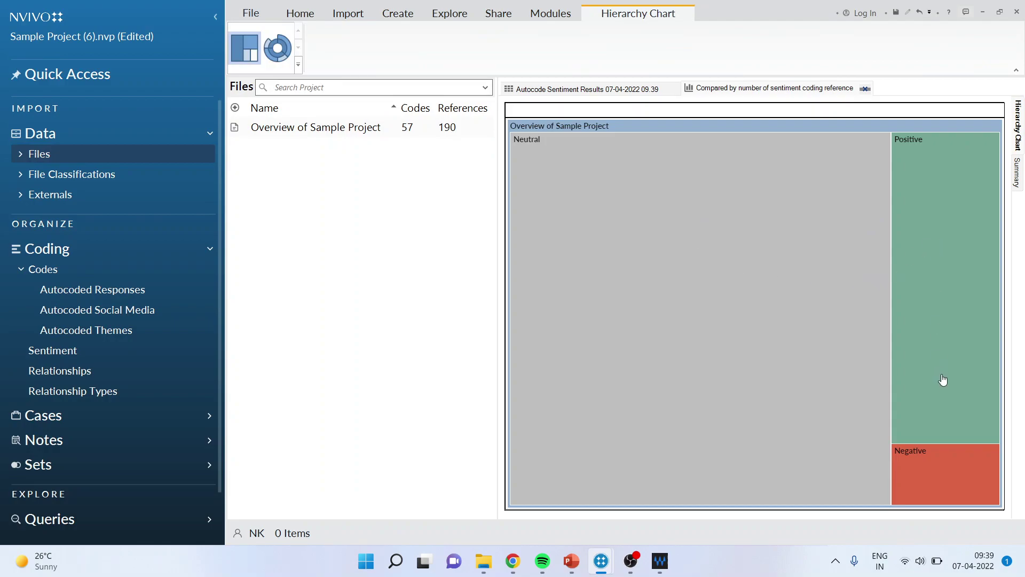
pyautogui.click(588, 92)
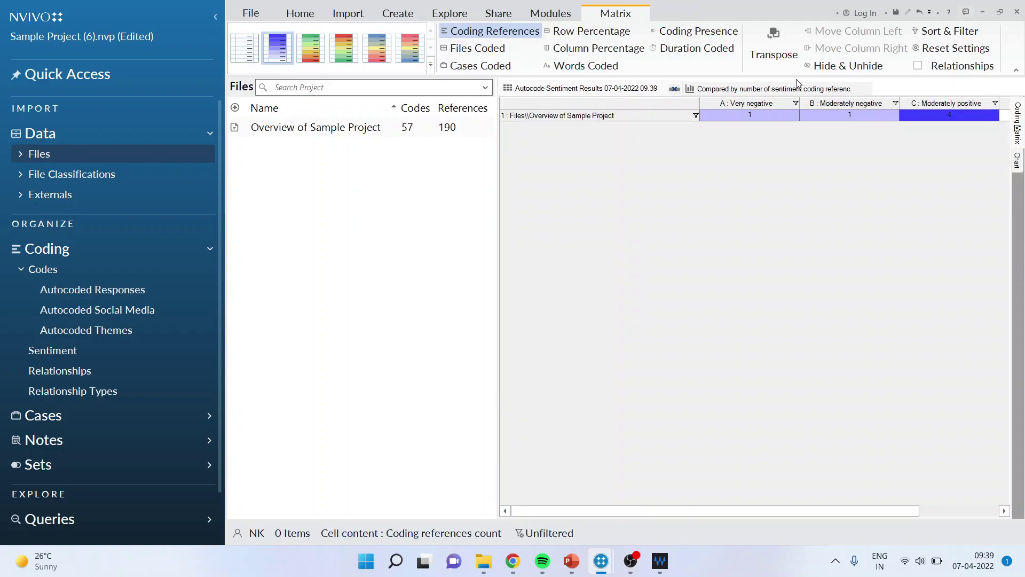
# Transpose the sentiment matrix into rows and open the four Moderately positive references.
pyautogui.click(781, 51)
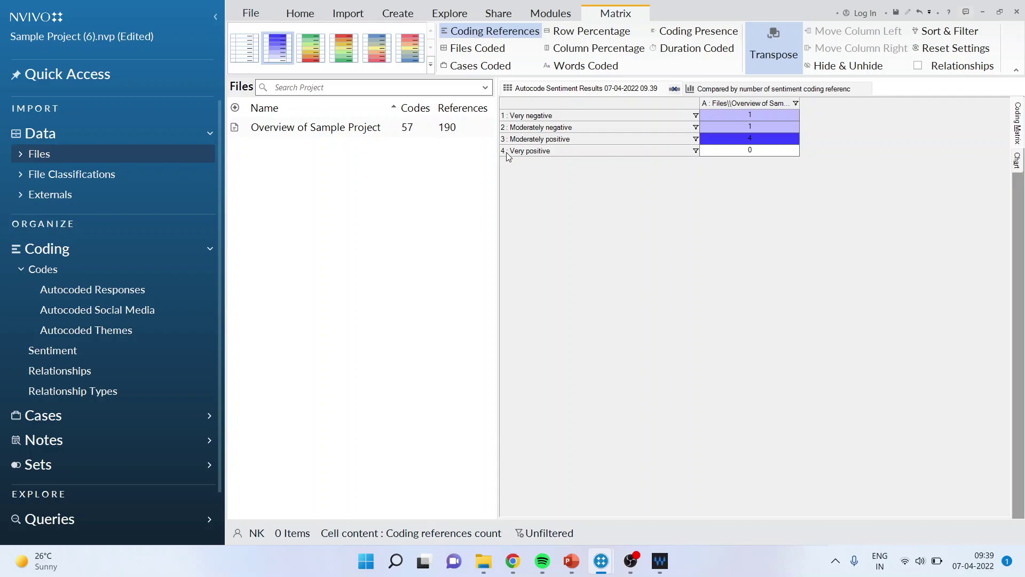
pyautogui.click(751, 140)
pyautogui.rightClick(750, 142)
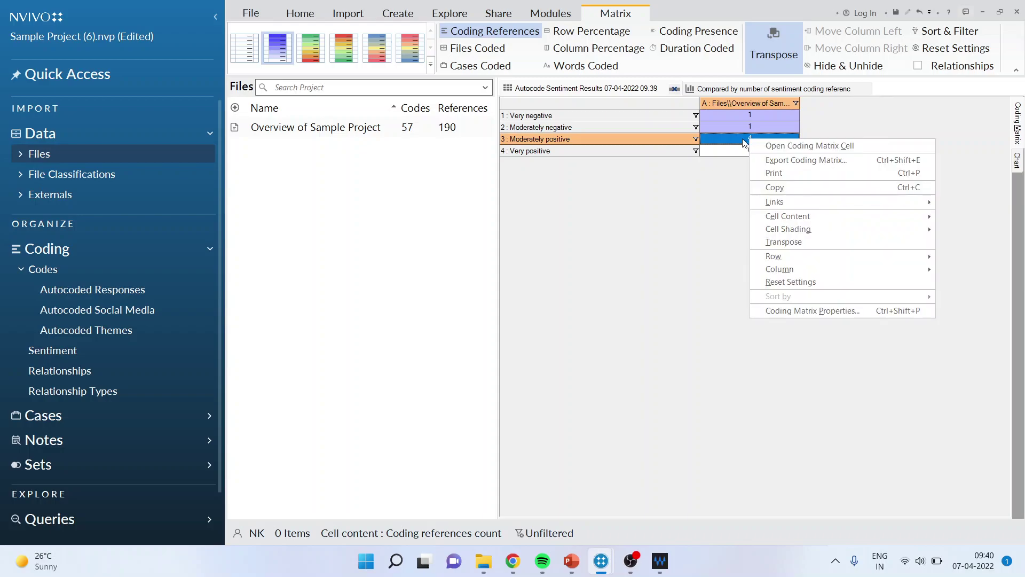
pyautogui.click(753, 146)
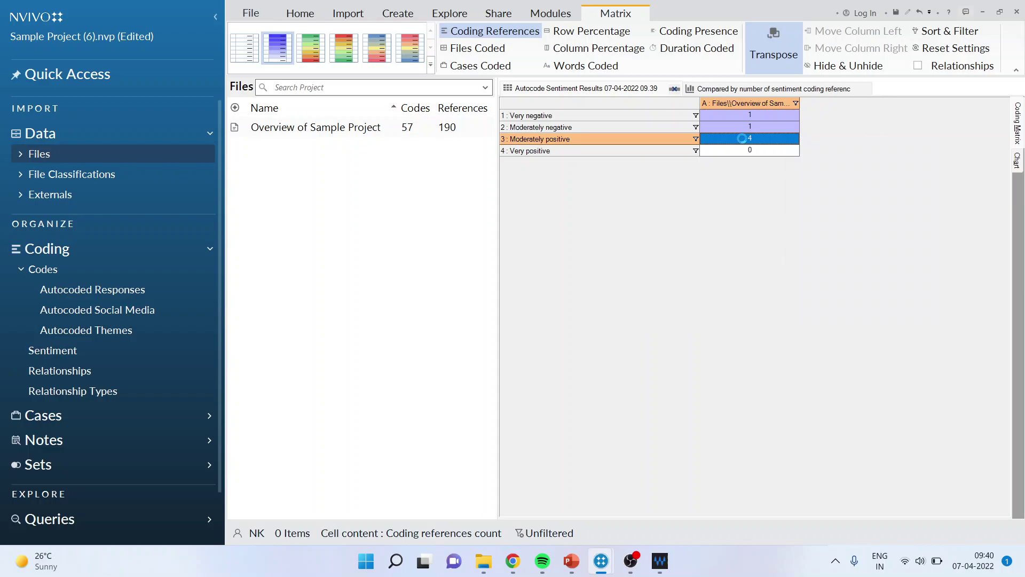